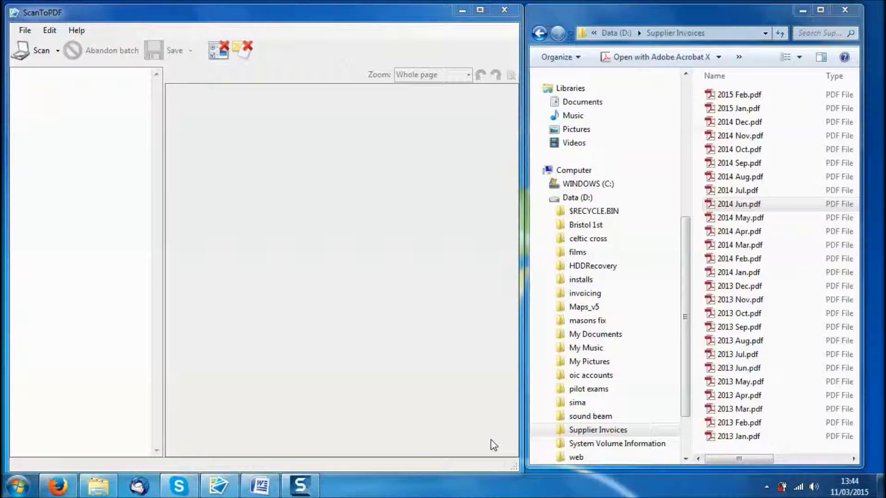
Show the Supplier Invoices folder path and open 2014 Jun.pdf in Acrobat.
{"action": "left_click", "coordinate": [727, 33]}
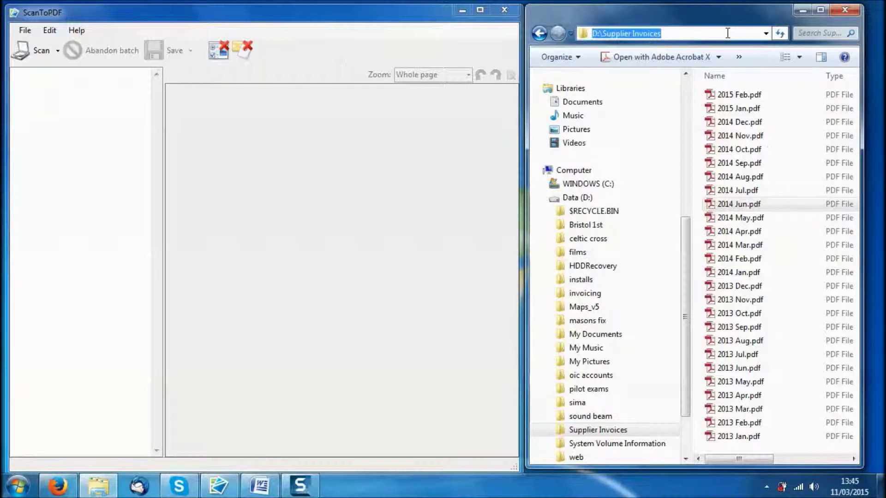
{"action": "left_click", "coordinate": [741, 207]}
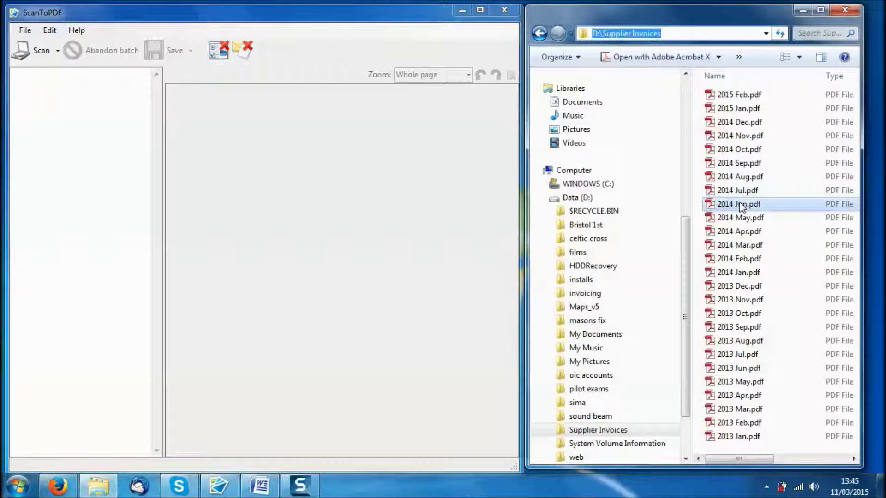
{"action": "double_click", "coordinate": [741, 207]}
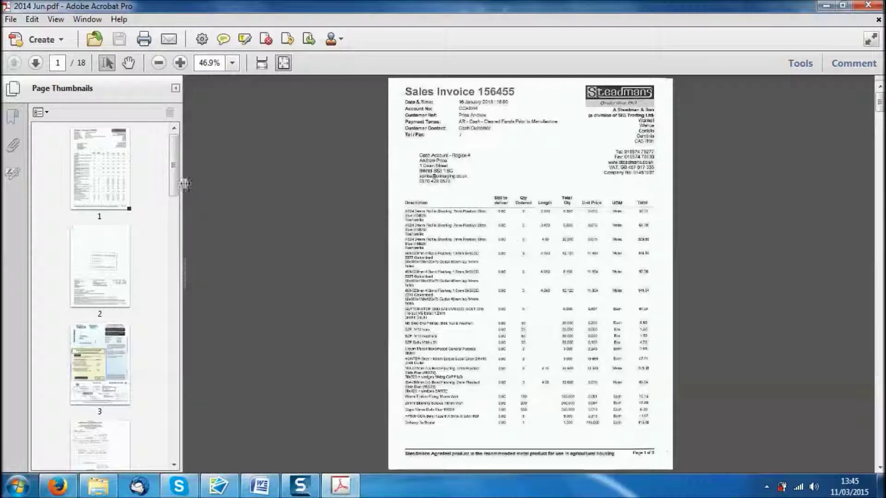
Page through 2014 Jun.pdf to the Selco invoice on page 7, then close Acrobat.
{"action": "left_click_drag", "start_coordinate": [178, 181], "coordinate": [175, 250]}
{"action": "scroll", "coordinate": [81, 289], "scroll_direction": "down", "scroll_amount": 3}
{"action": "left_click", "coordinate": [81, 290]}
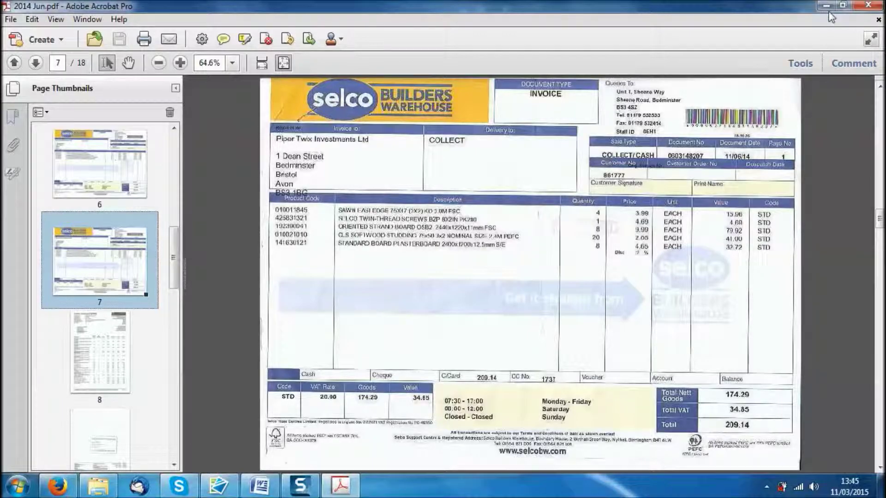
{"action": "left_click", "coordinate": [876, 6]}
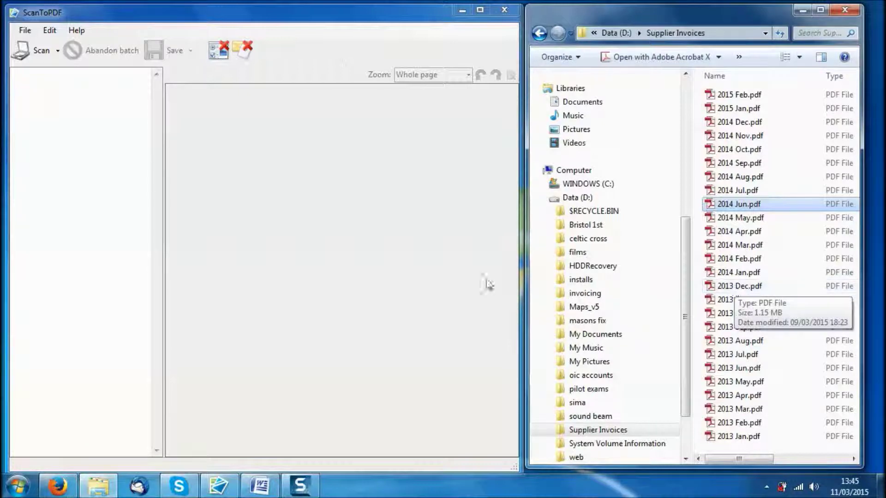
In ScanToPDF, import the six waiting invoice pages using Scan's Import from folder option.
{"action": "left_click", "coordinate": [210, 16]}
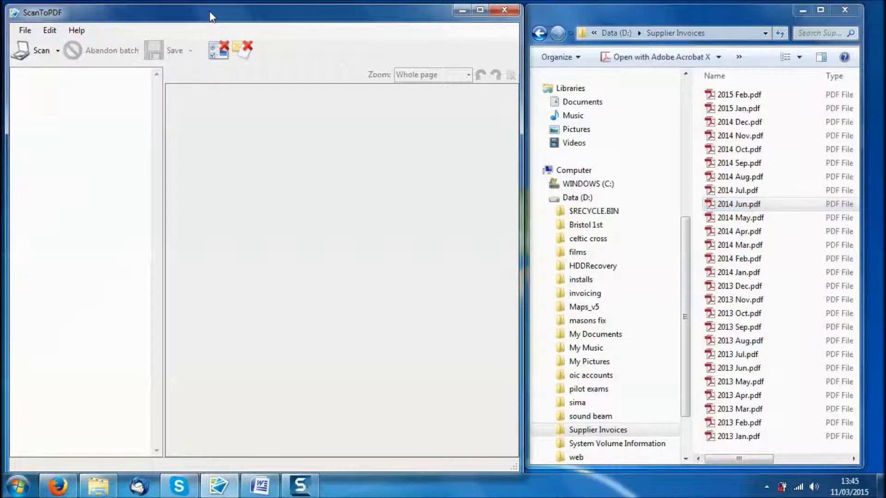
{"action": "left_click", "coordinate": [57, 56]}
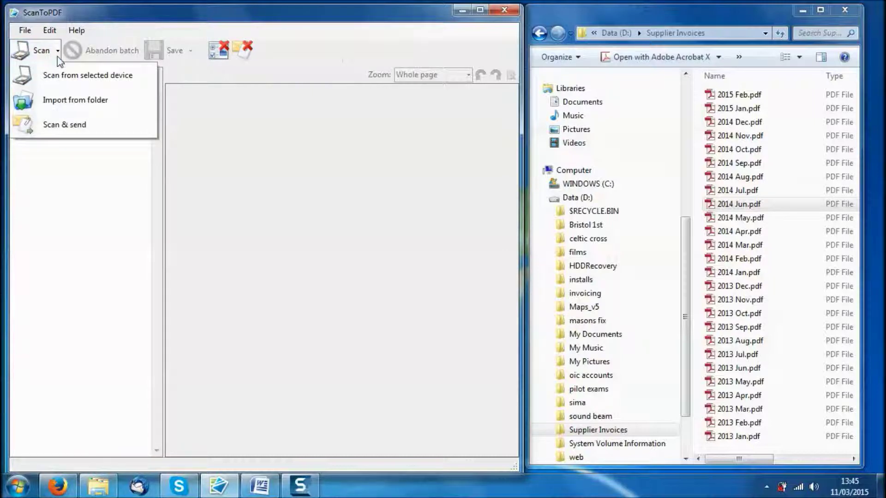
{"action": "left_click", "coordinate": [60, 103]}
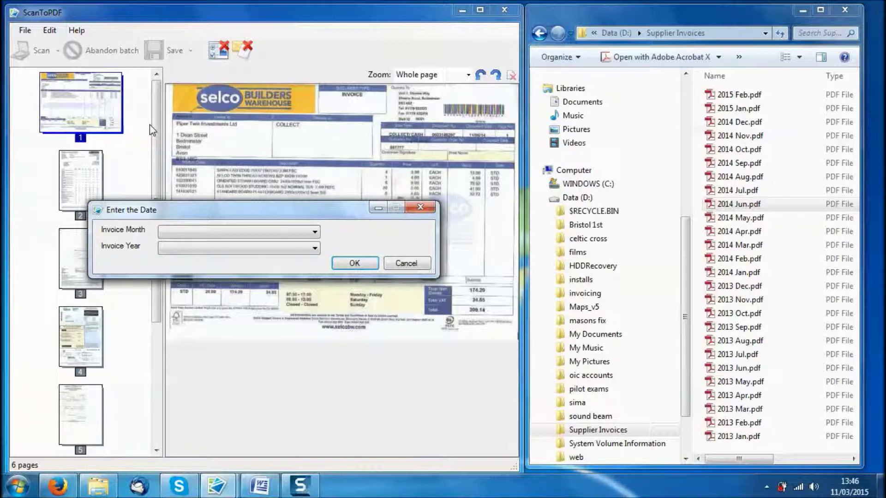
Date the imported batch Invoice Month Mar, Invoice Year 2015 and save it.
{"action": "left_click", "coordinate": [316, 233]}
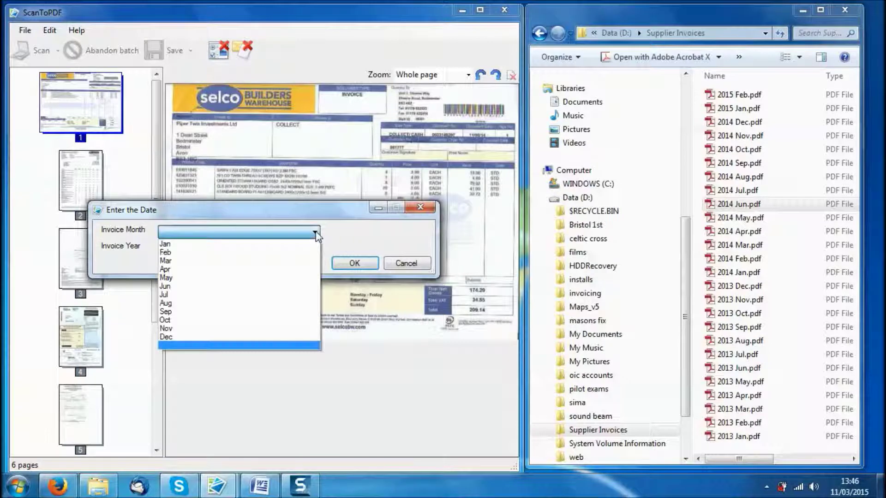
{"action": "left_click", "coordinate": [276, 262]}
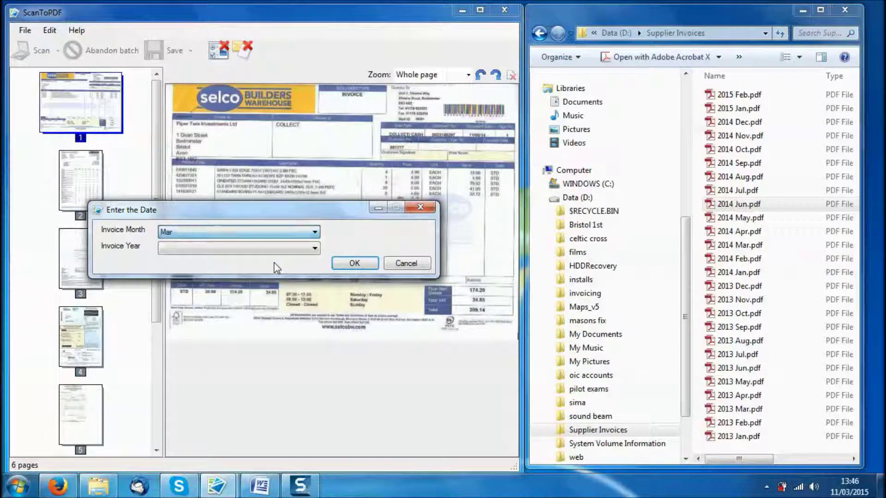
{"action": "left_click", "coordinate": [316, 248]}
{"action": "left_click", "coordinate": [184, 302]}
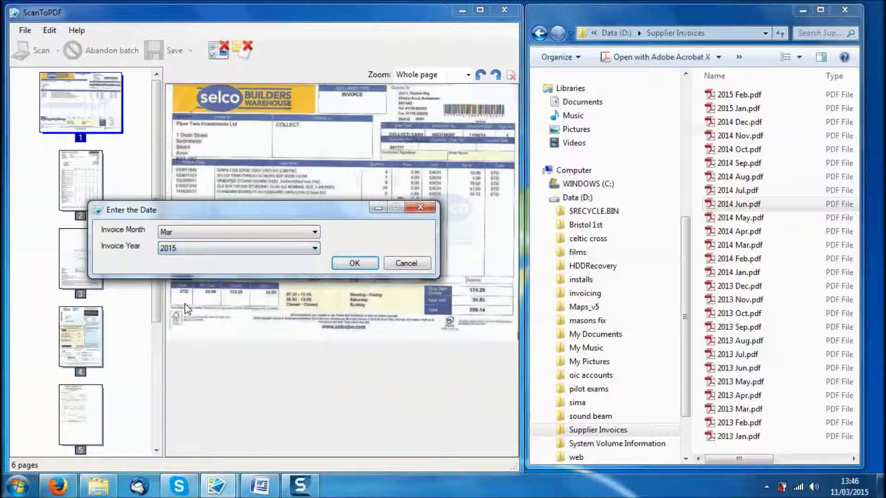
{"action": "left_click", "coordinate": [347, 266]}
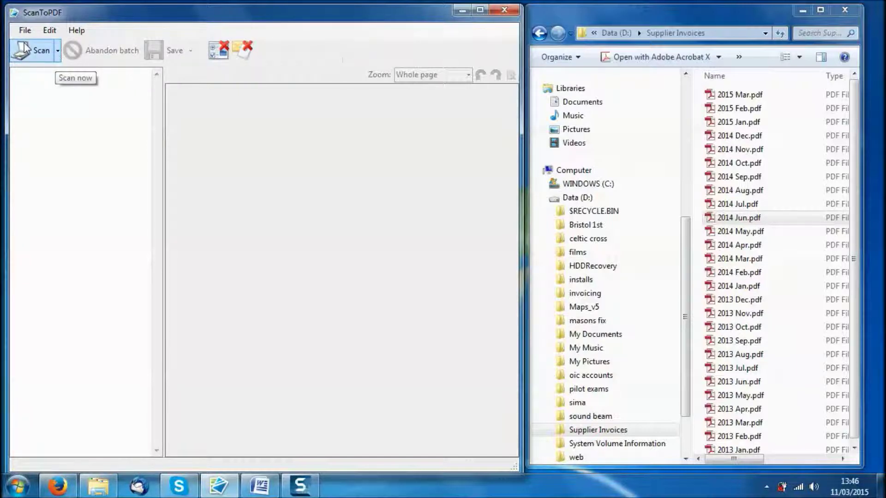
Scan the one-page Council Tax bill and save it under Mar 2015.
{"action": "left_click", "coordinate": [34, 54]}
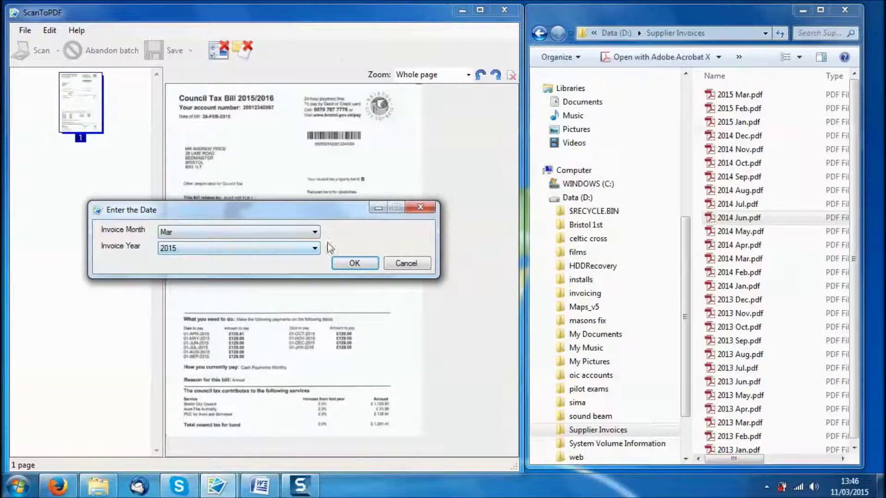
{"action": "left_click", "coordinate": [354, 265]}
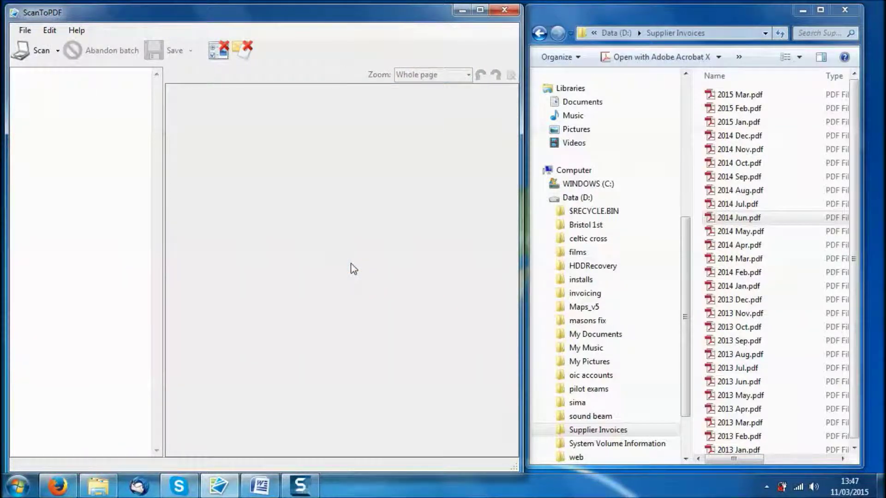
Open 2015 Mar.pdf, scroll to confirm page 7 is the Council Tax bill, then close Acrobat.
{"action": "double_click", "coordinate": [741, 96]}
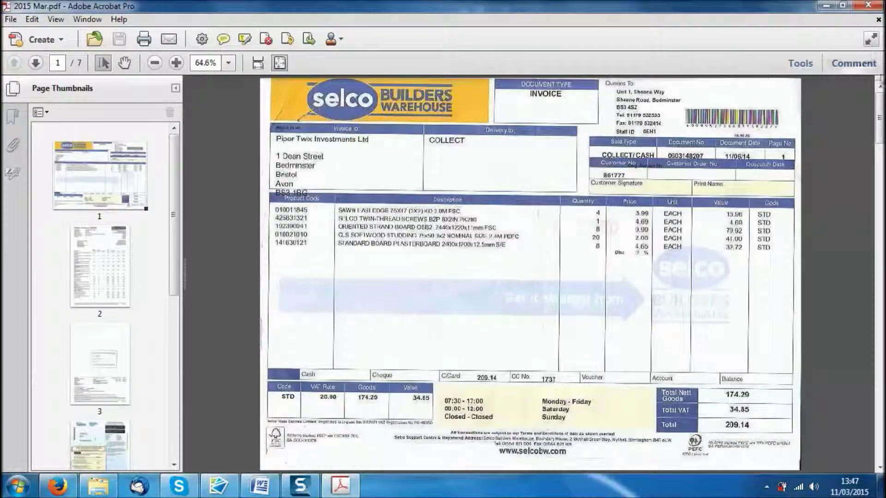
{"action": "left_click_drag", "start_coordinate": [879, 118], "coordinate": [879, 437]}
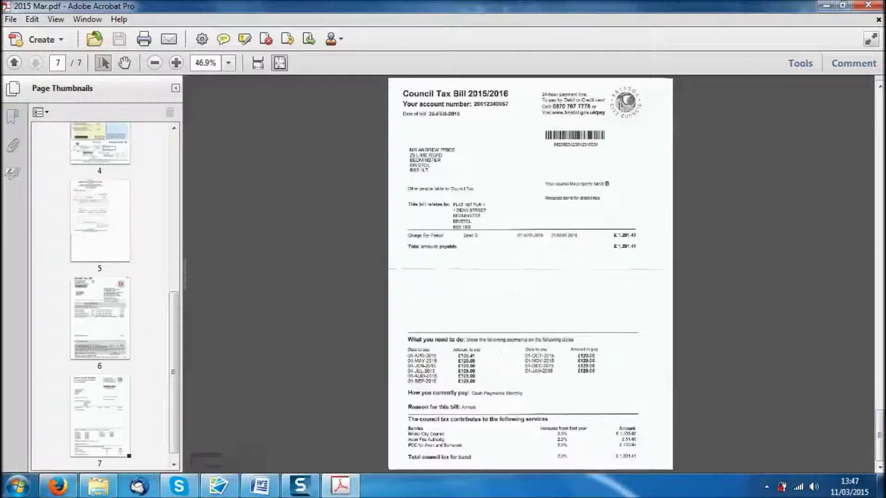
{"action": "left_click", "coordinate": [867, 6]}
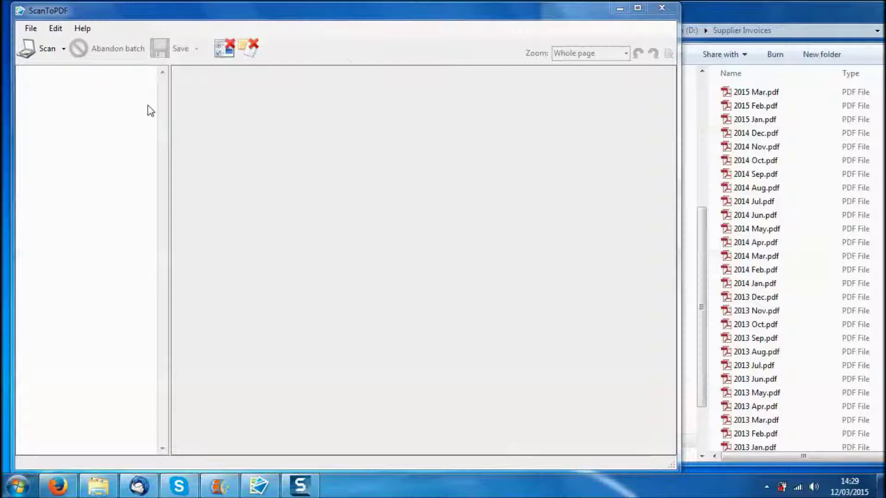
Open Edit > Options, review import folder c:\tmp\ap files, then view the File namer settings.
{"action": "left_click", "coordinate": [64, 31]}
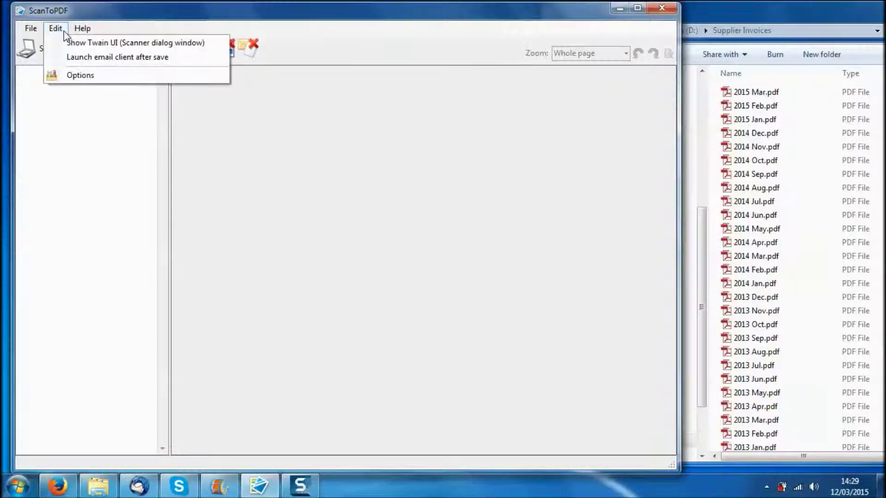
{"action": "left_click", "coordinate": [77, 75]}
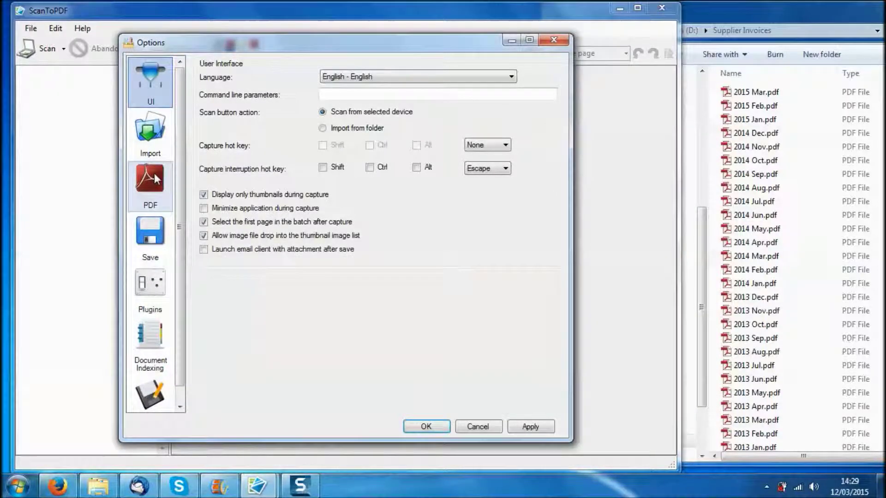
{"action": "left_click", "coordinate": [150, 138]}
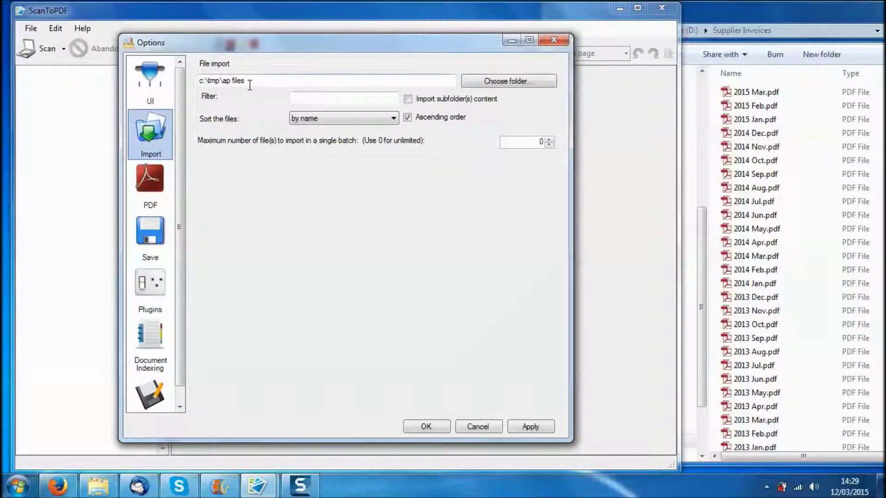
{"action": "left_click_drag", "start_coordinate": [262, 82], "coordinate": [200, 83]}
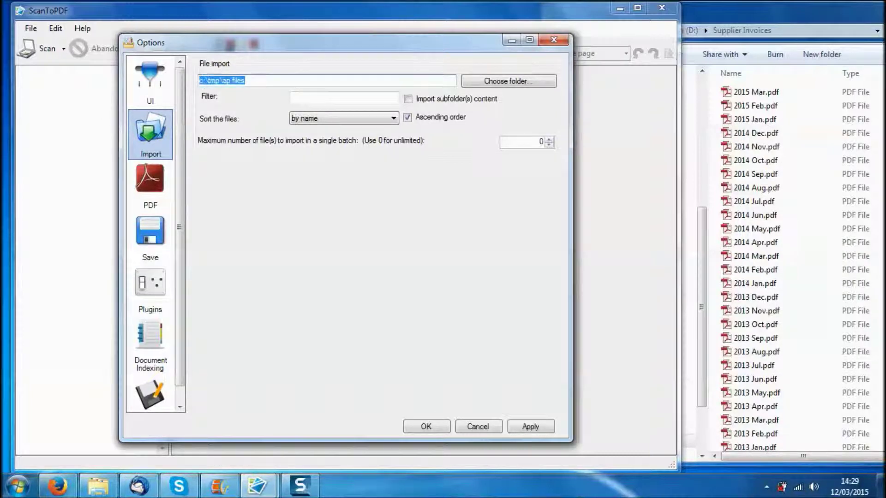
{"action": "left_click", "coordinate": [251, 81]}
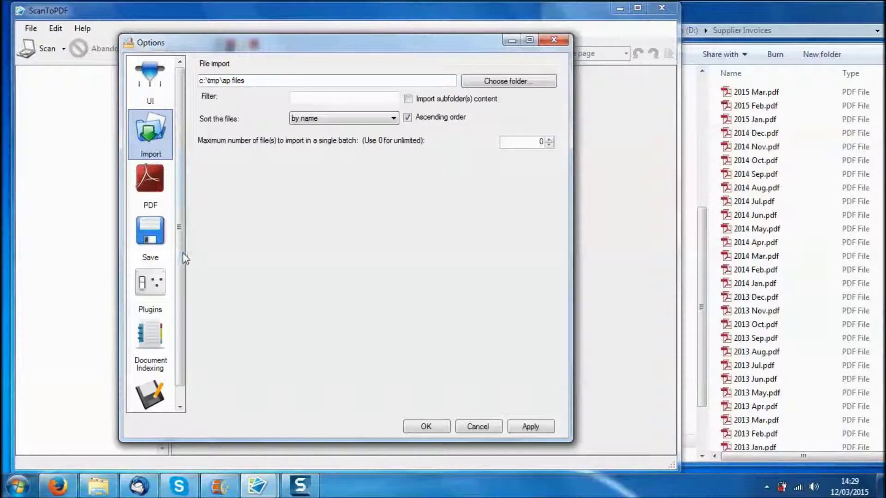
{"action": "scroll", "coordinate": [181, 257], "scroll_direction": "down", "scroll_amount": 1}
{"action": "left_click", "coordinate": [153, 391]}
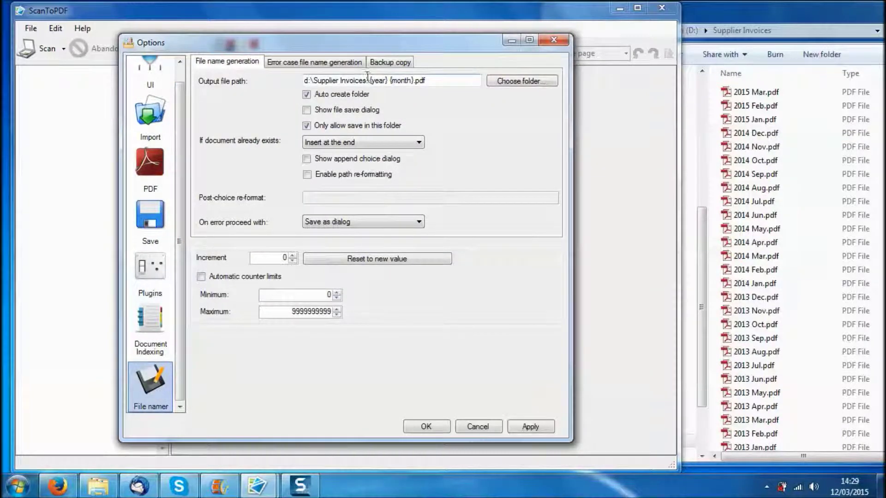
Check output path d:\Supplier Invoices\{year} {month}.pdf and open the Document Indexing configuration editor.
{"action": "left_click_drag", "start_coordinate": [369, 82], "coordinate": [301, 83]}
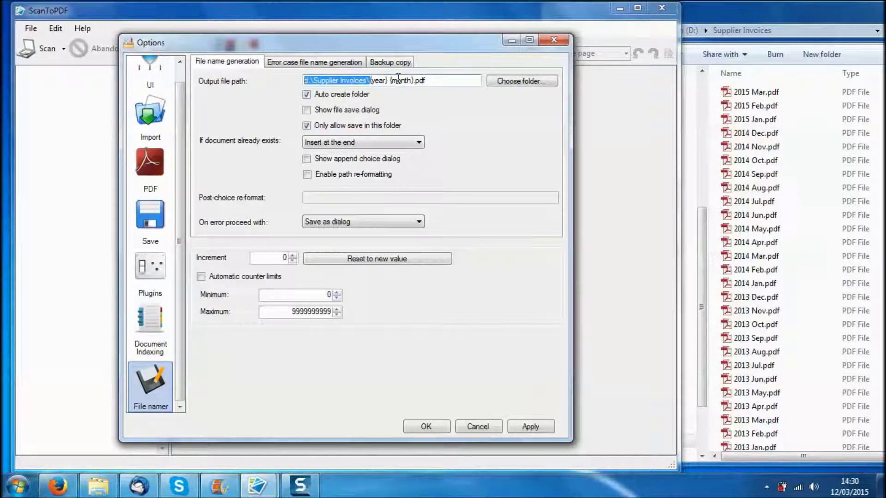
{"action": "left_click", "coordinate": [430, 82]}
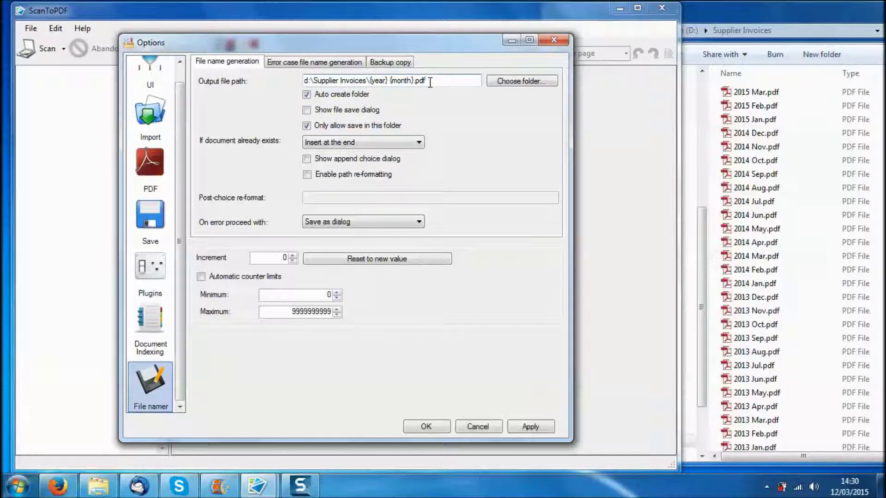
{"action": "left_click", "coordinate": [167, 317]}
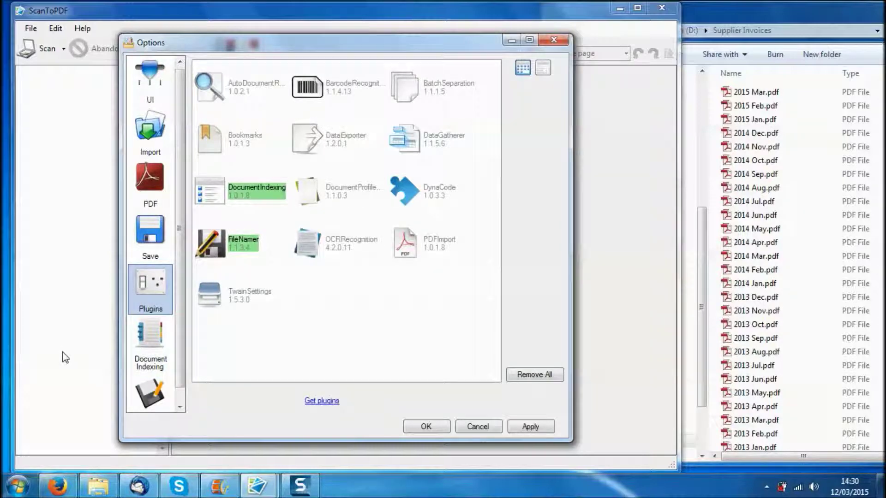
{"action": "left_click", "coordinate": [538, 406]}
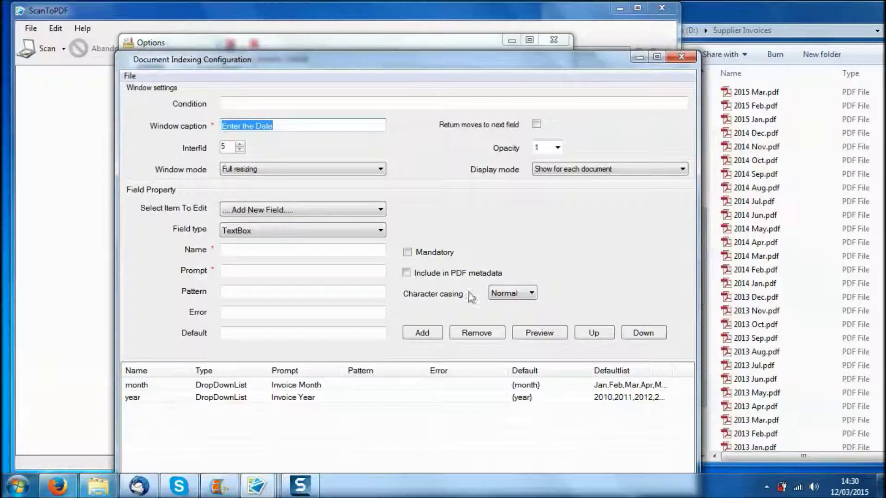
Move the Document Indexing Configuration window up for a fuller view, then close it.
{"action": "left_click_drag", "start_coordinate": [421, 68], "coordinate": [411, 41]}
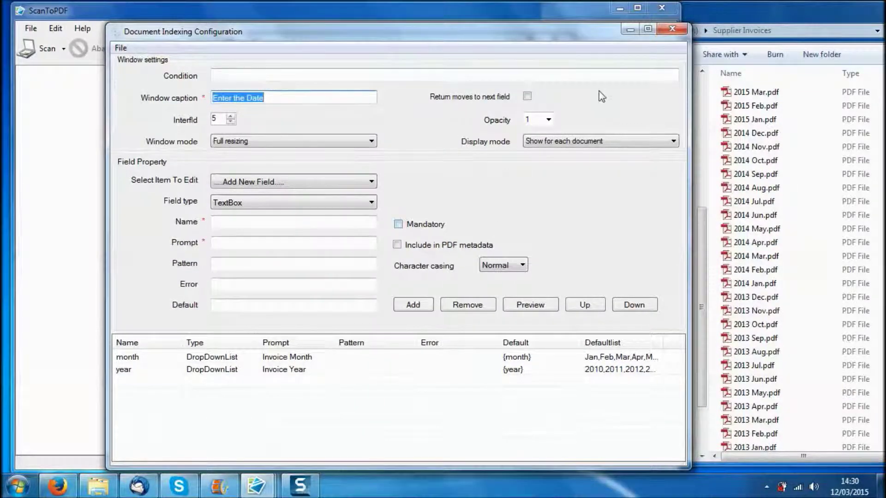
{"action": "left_click", "coordinate": [673, 30]}
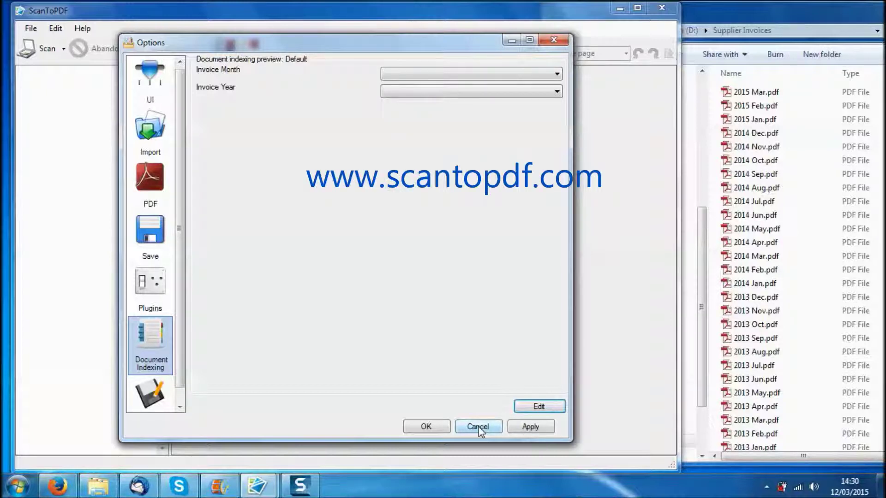
Cancel the Options dialog without applying any changes.
{"action": "left_click", "coordinate": [473, 429]}
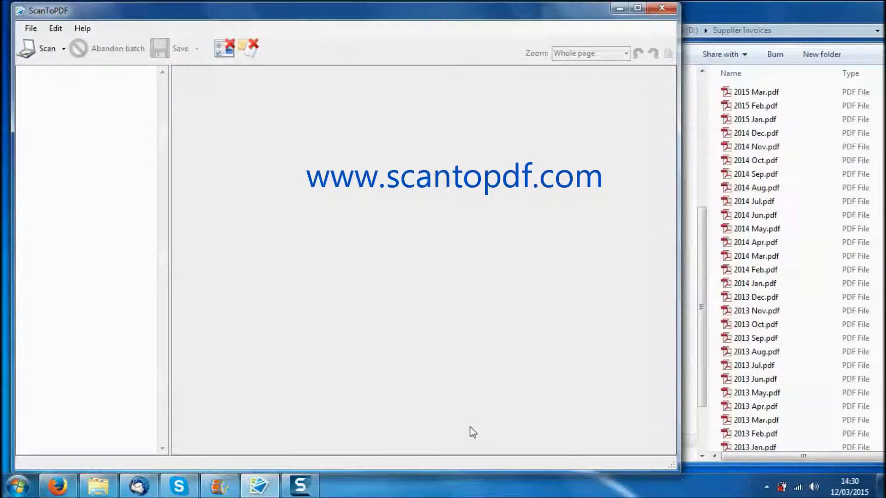